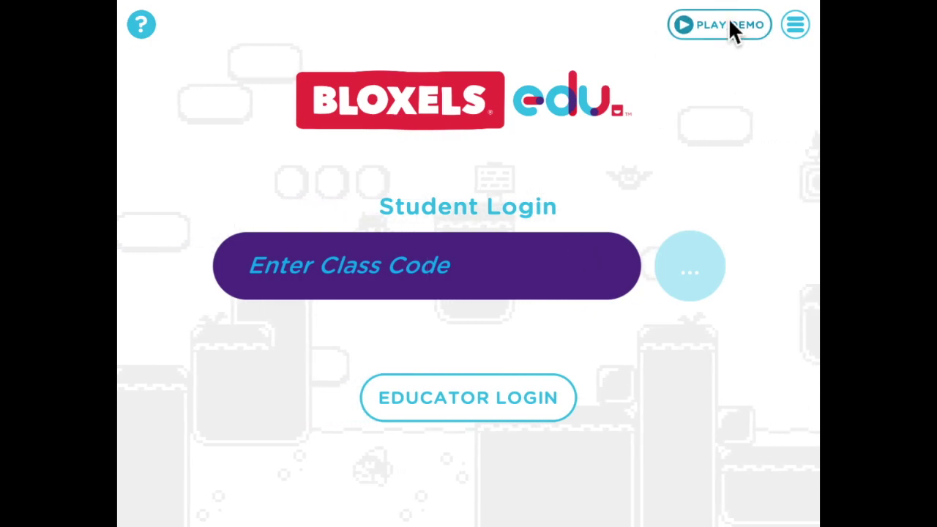
Enter the class code and submit it to reach the student username list.
left_click(795, 24)
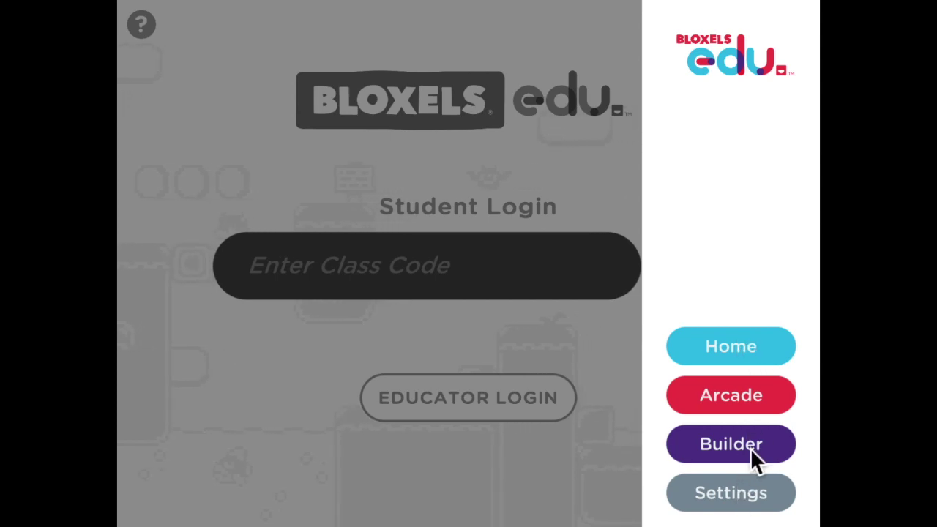
left_click(604, 357)
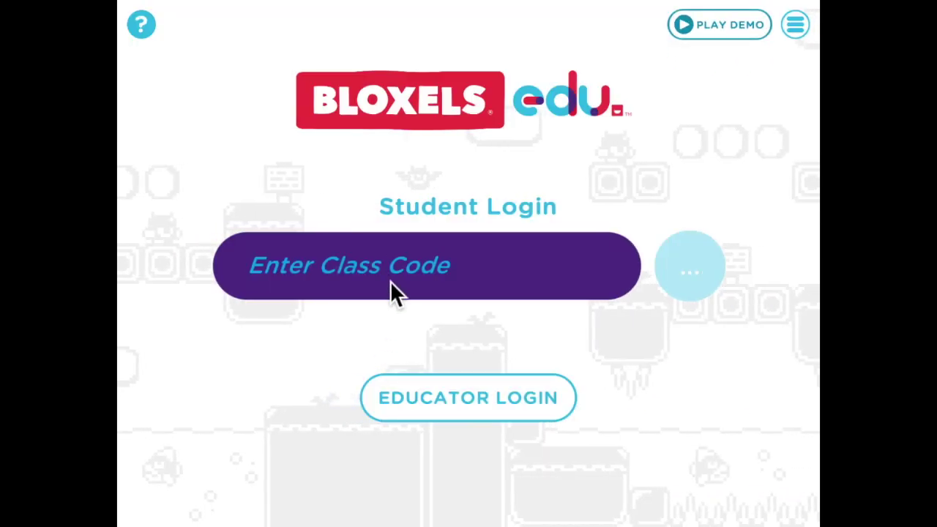
left_click(445, 281)
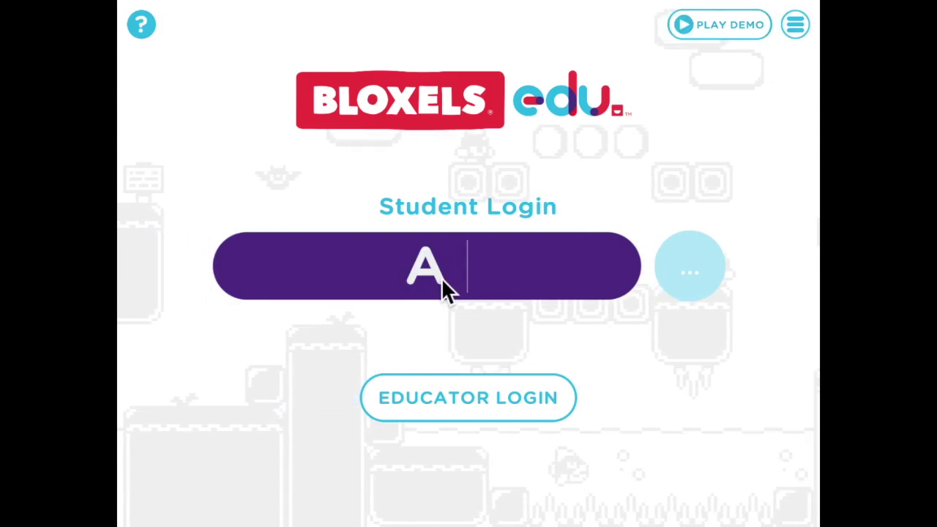
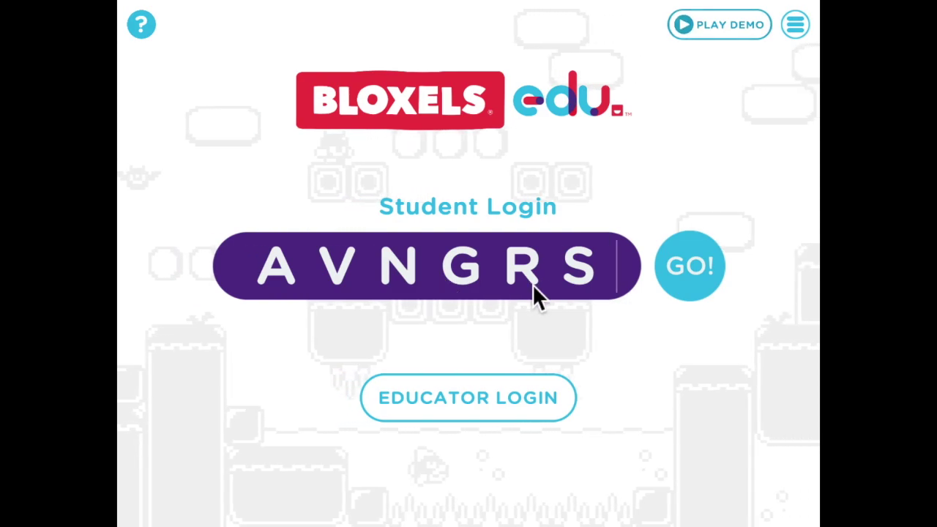
left_click(676, 272)
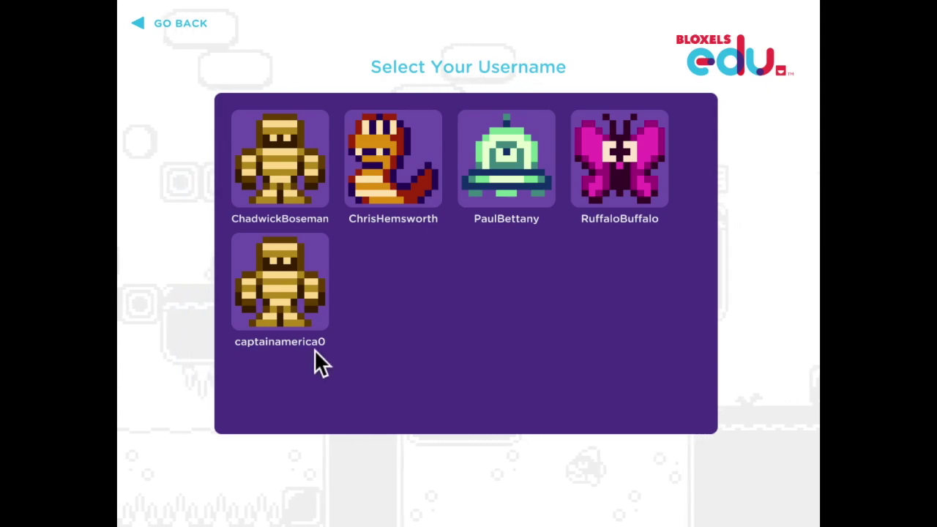
Pick your username tile and log in with the four-digit number password.
left_click(273, 285)
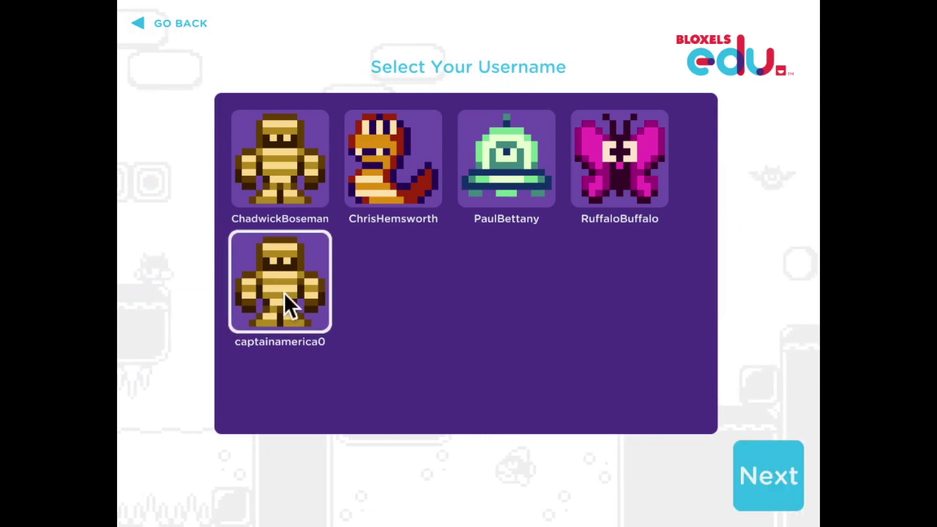
left_click(772, 473)
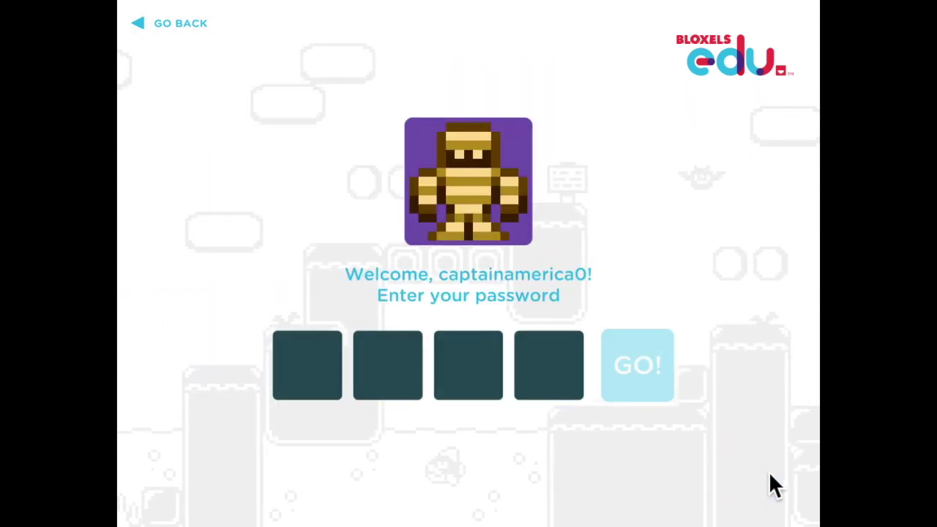
left_click(322, 359)
type("1")
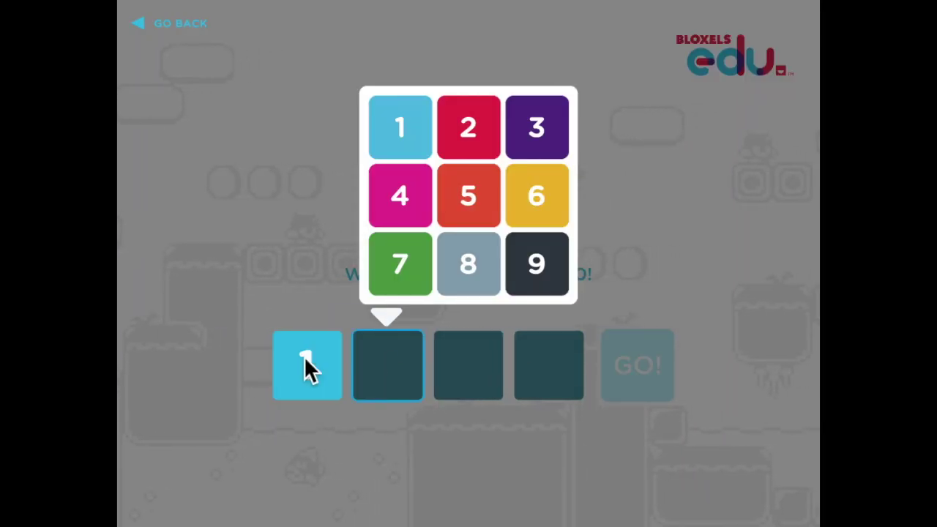
type("111")
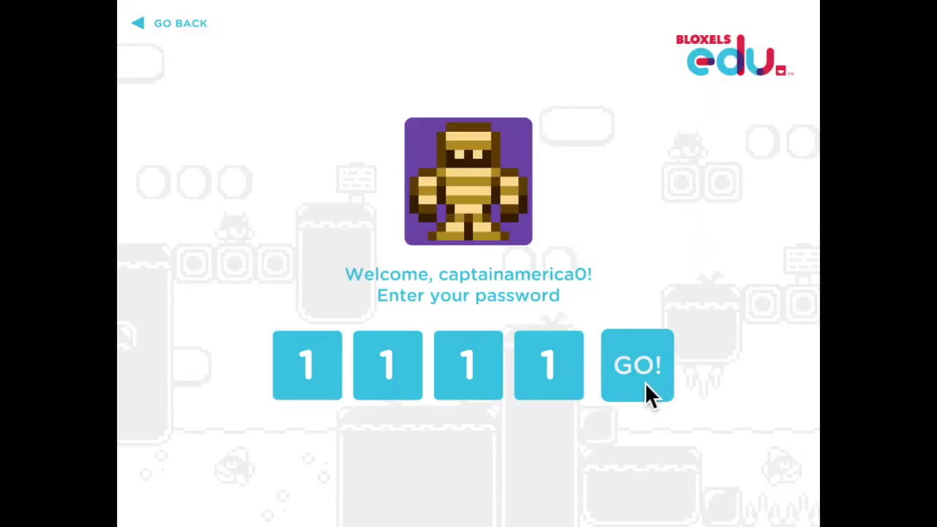
left_click(636, 376)
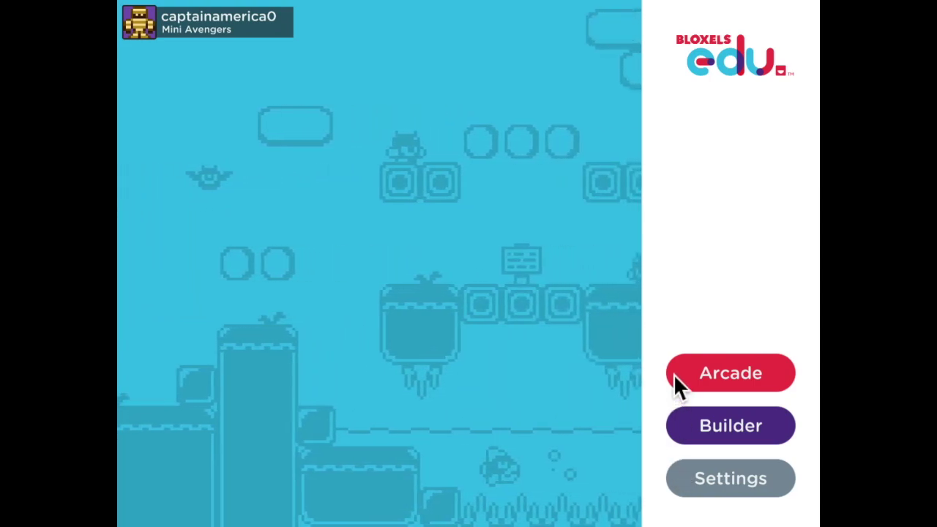
Open The Martian Man from the Builder's Games library for editing.
left_click(696, 437)
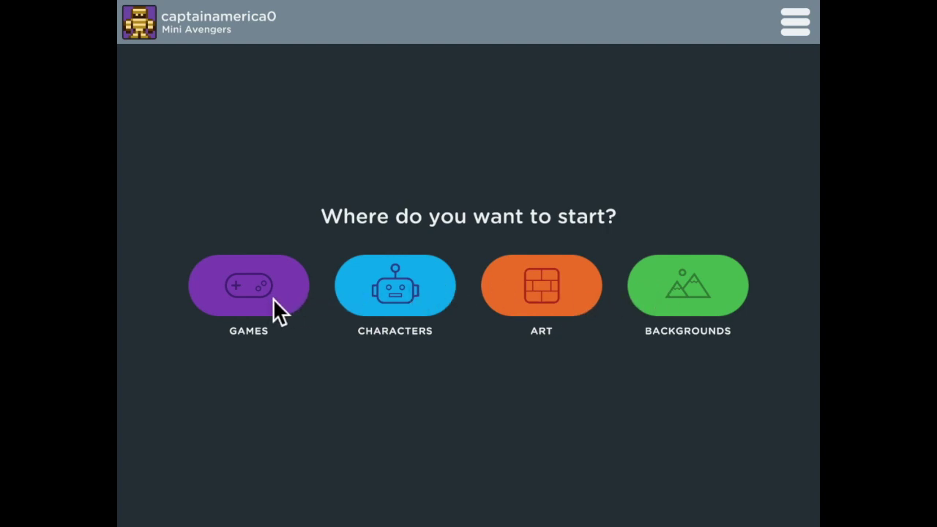
left_click(273, 298)
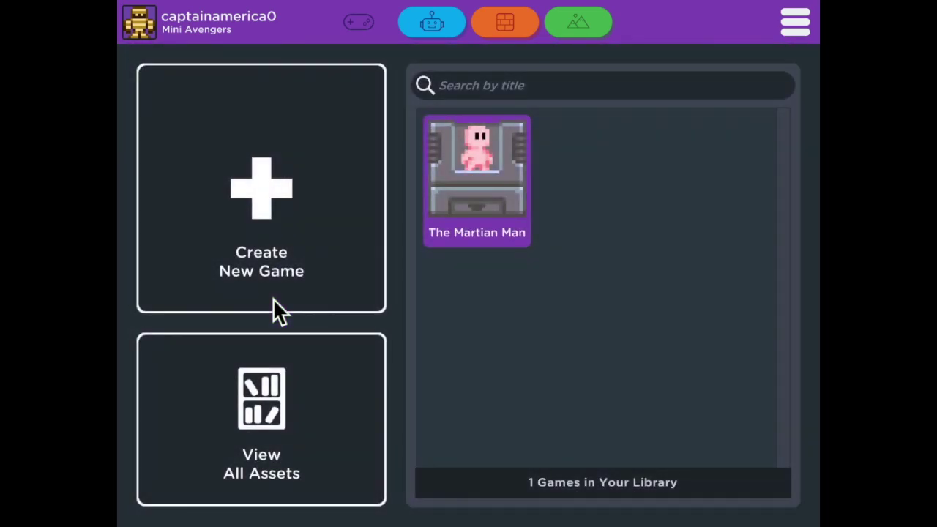
left_click(475, 198)
left_click(341, 340)
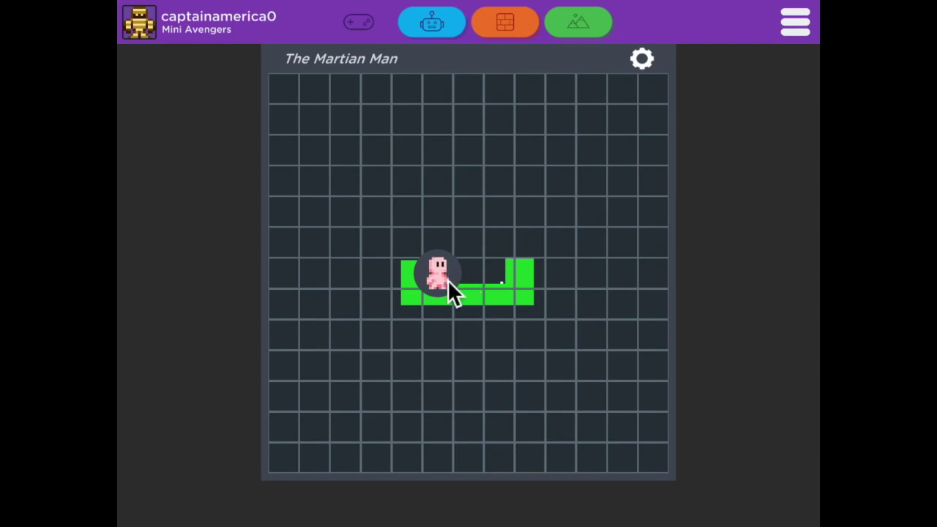
Test-play The Martian Man's room to collect a coin, then go to the Characters library.
left_click(467, 281)
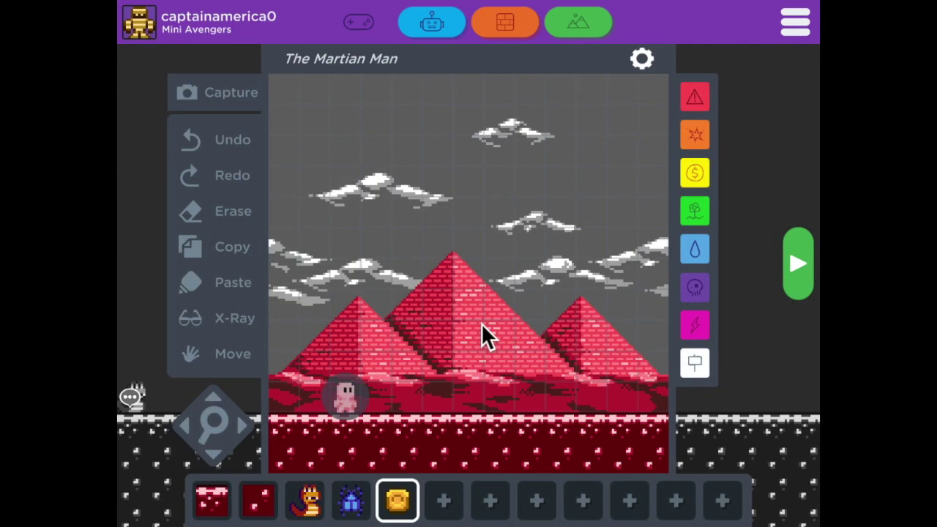
left_click(790, 268)
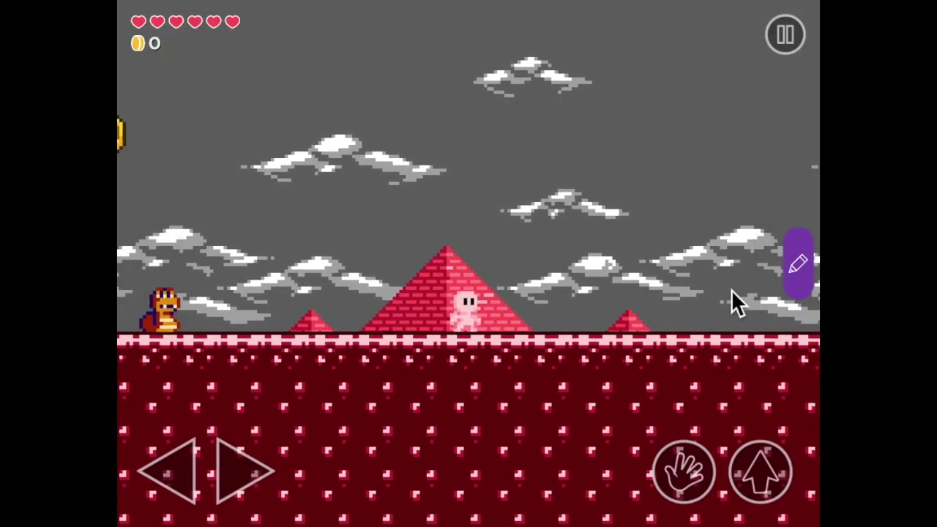
key("Right")
key("Up")
key("Up")
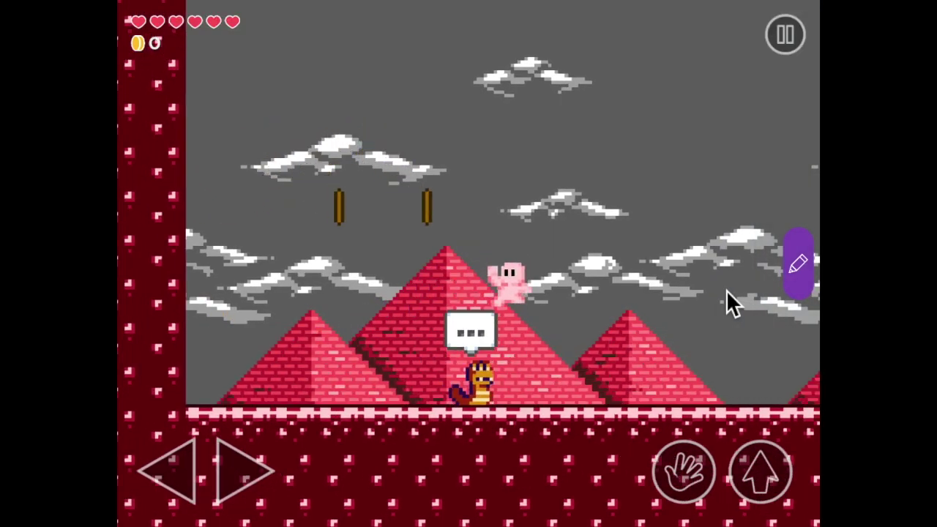
key("Left")
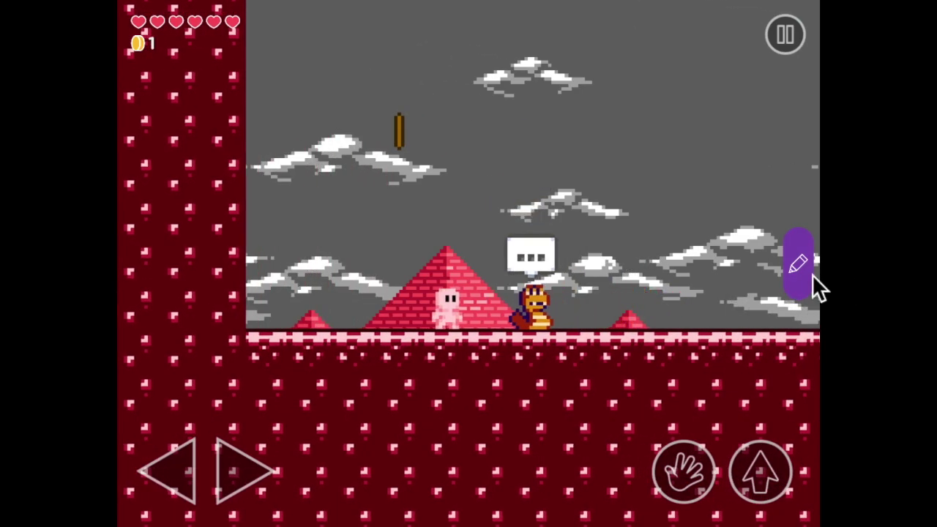
left_click(803, 278)
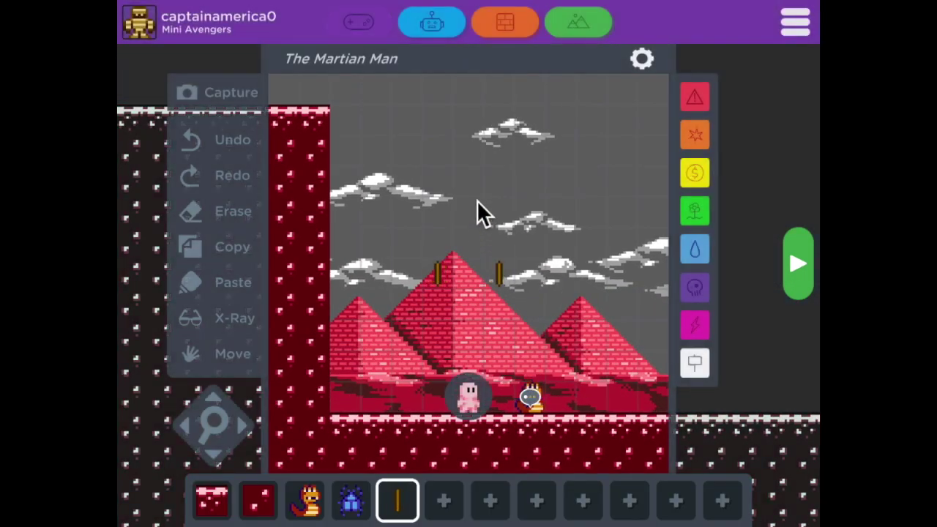
left_click(427, 29)
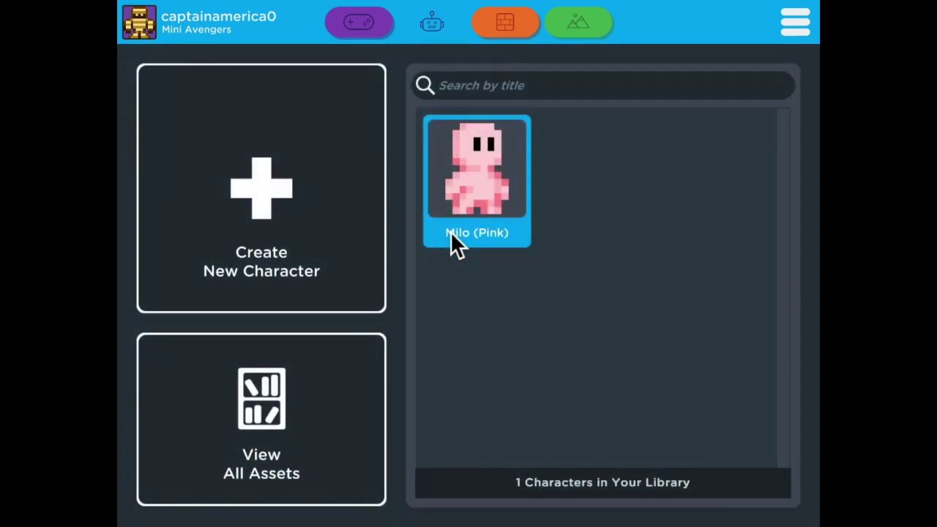
View Milo (Pink) in the pixel editor, then move to the Art library.
left_click(497, 207)
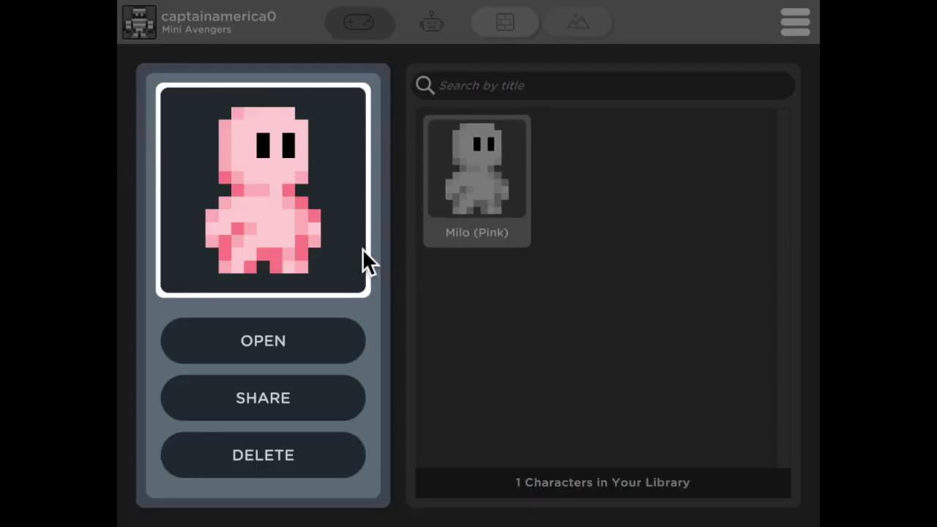
left_click(334, 341)
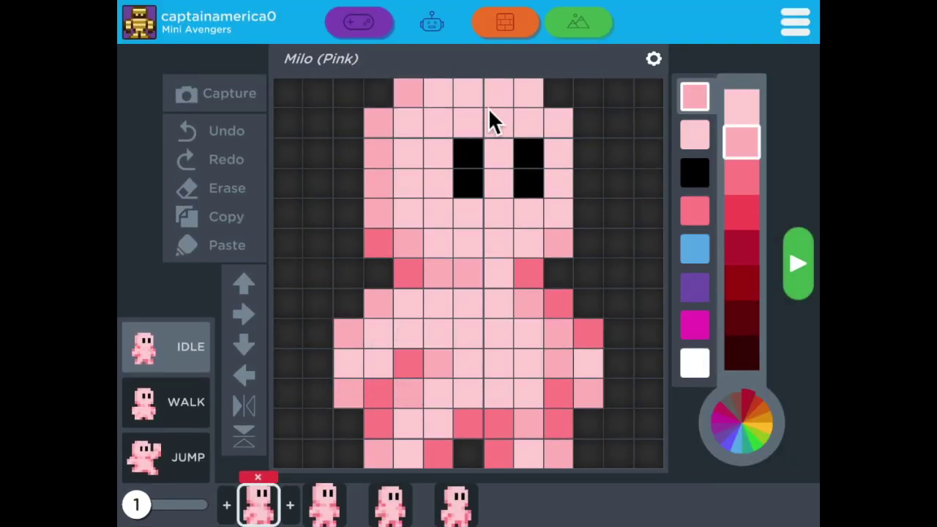
left_click(502, 29)
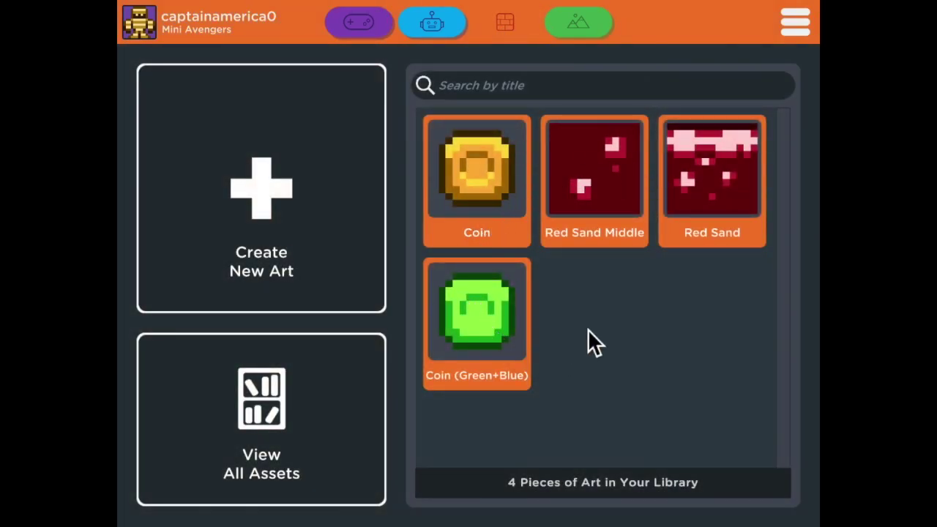
left_click(594, 28)
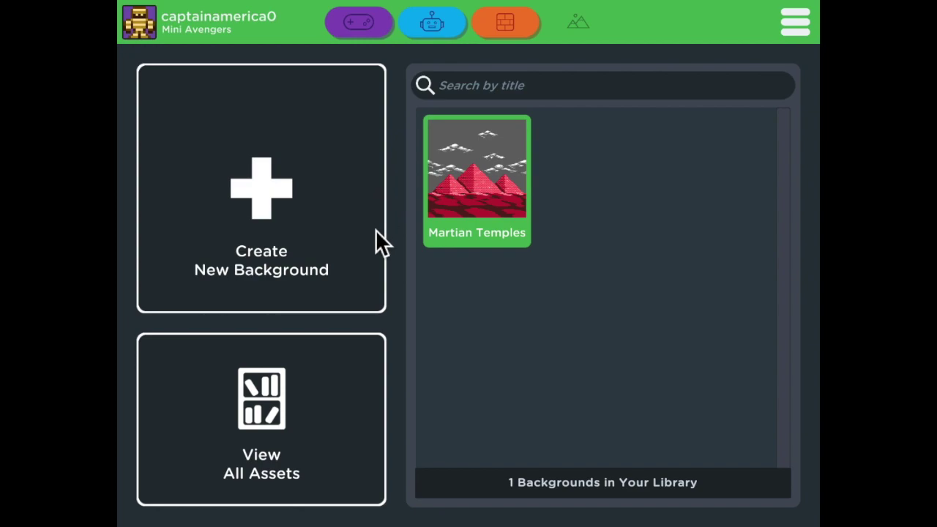
left_click(524, 31)
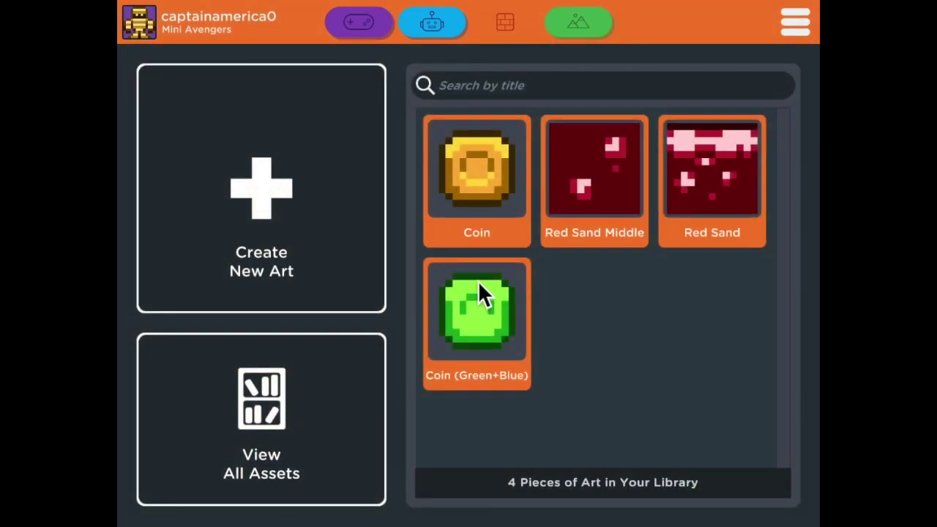
Share the Coin (Green+Blue) art to the Mini Avengers class library.
left_click(485, 310)
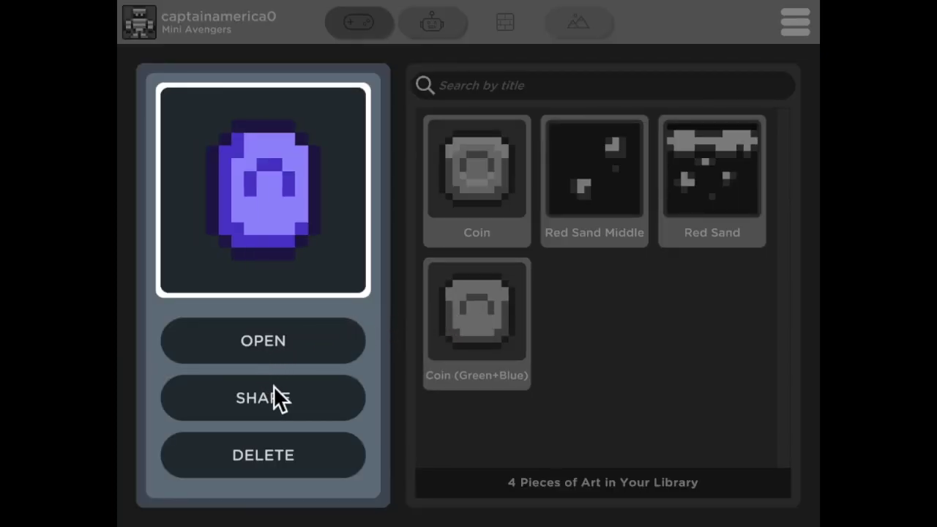
left_click(232, 401)
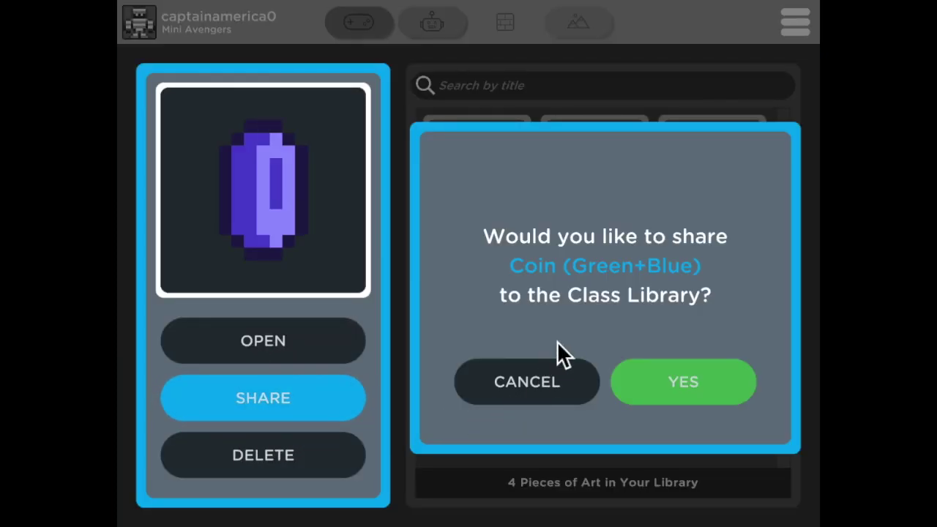
left_click(641, 385)
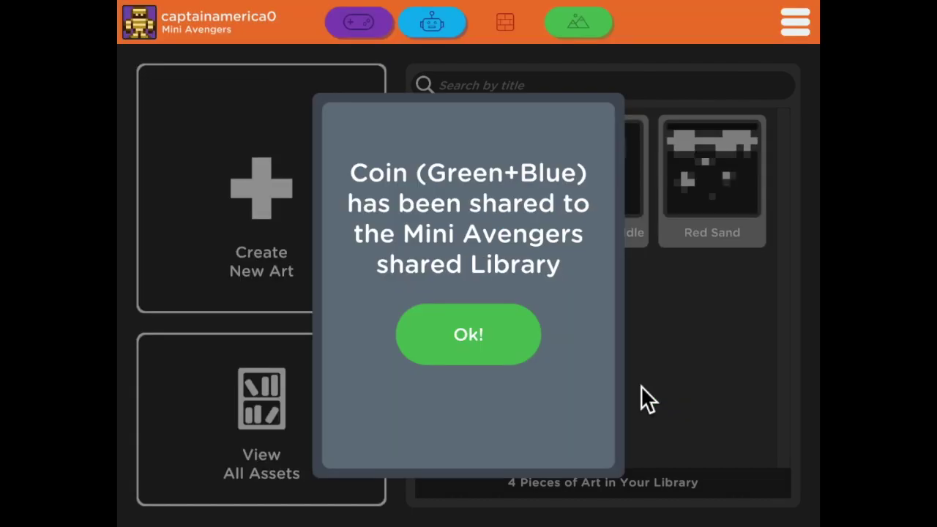
left_click(468, 340)
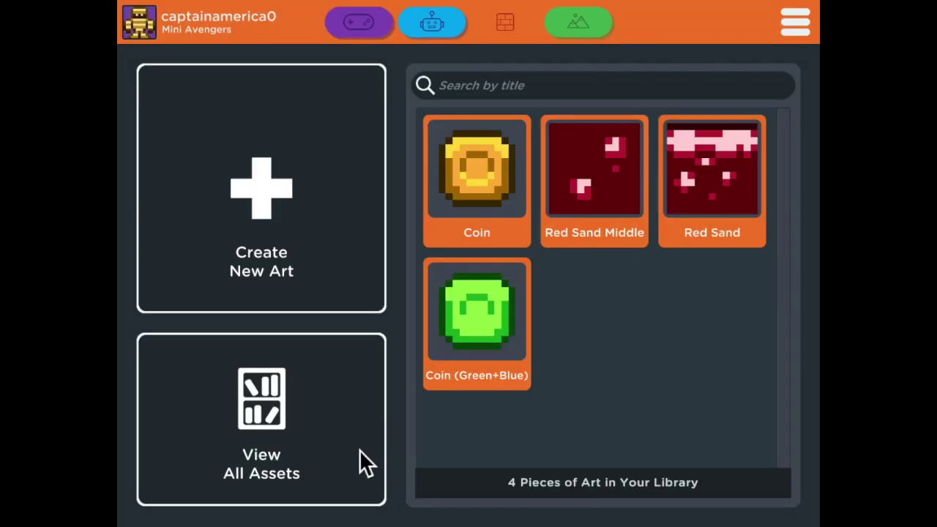
left_click(279, 459)
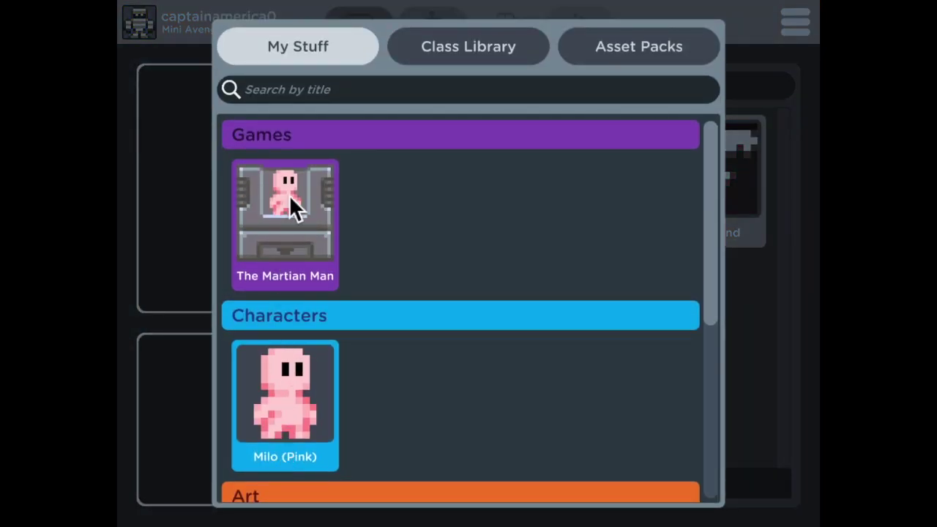
Scroll the asset browser and show the Class Library's shared games, characters and art.
left_click_drag(706, 176, 703, 124)
left_click(452, 61)
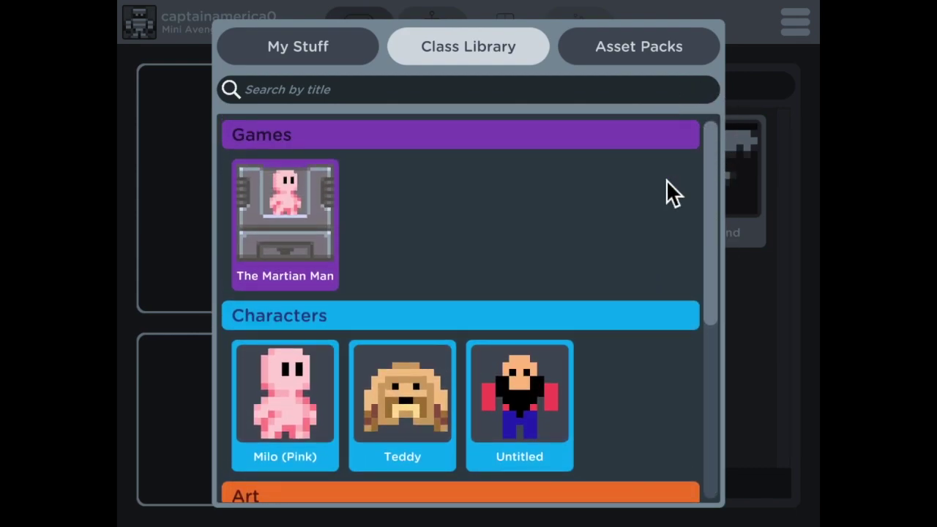
Browse the Castle Mania asset pack, then switch the pack list to Default.
left_click(623, 52)
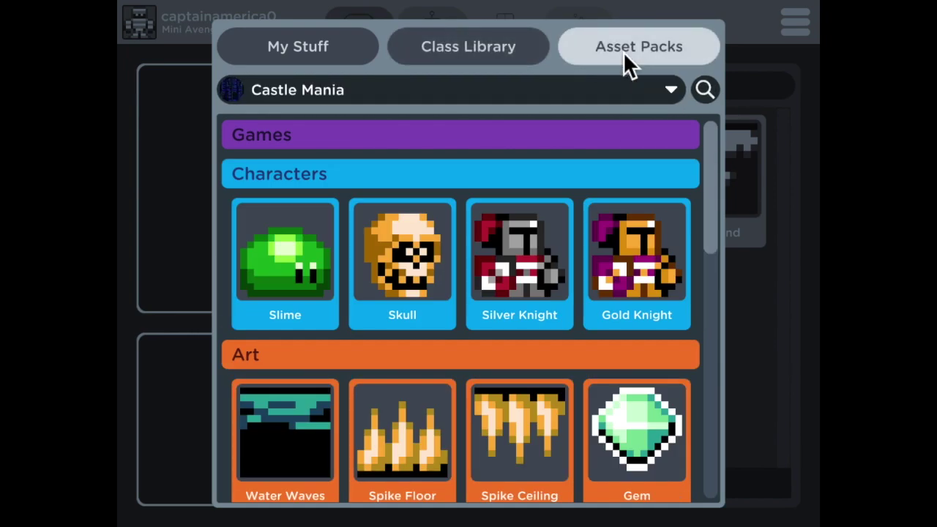
mouse_move(718, 140)
left_mouse_down()
mouse_move(726, 315)
mouse_move(715, 400)
mouse_move(721, 131)
left_mouse_up()
left_click(671, 92)
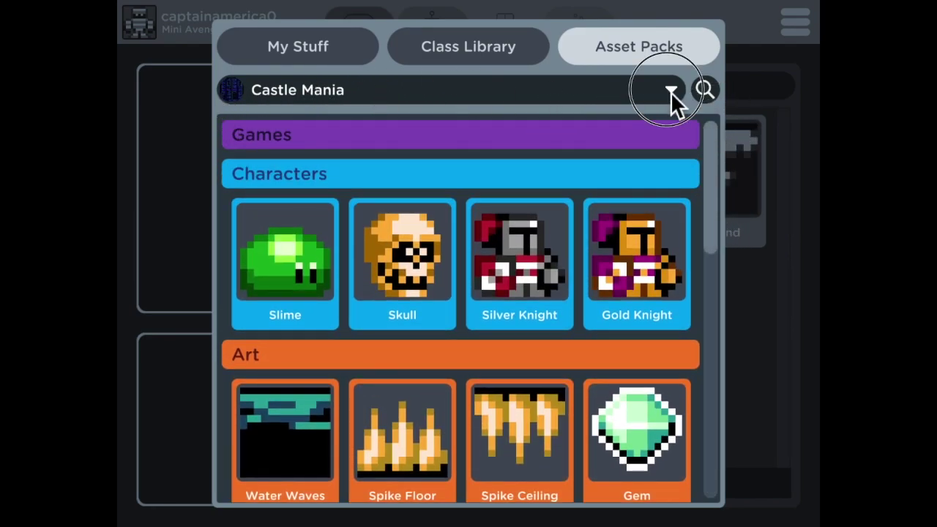
scroll(578, 219, "down", 3)
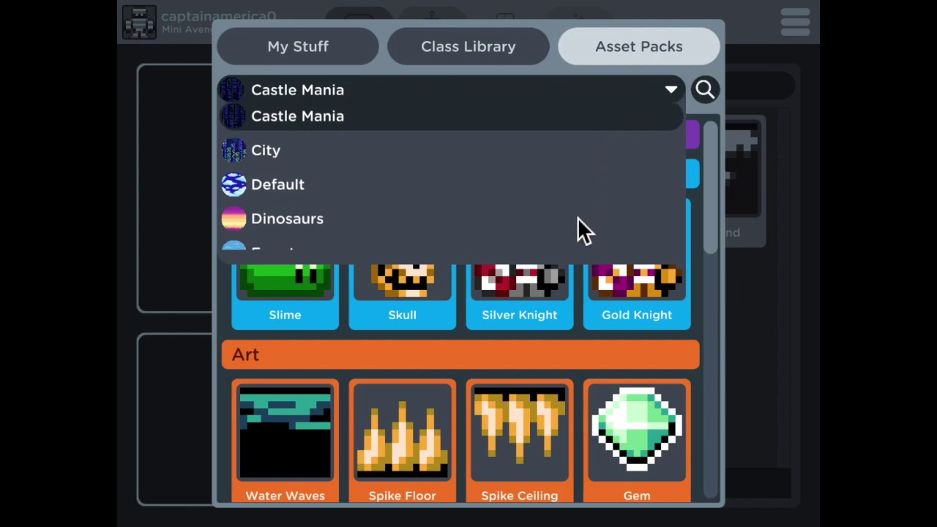
scroll(578, 218, "down", 2)
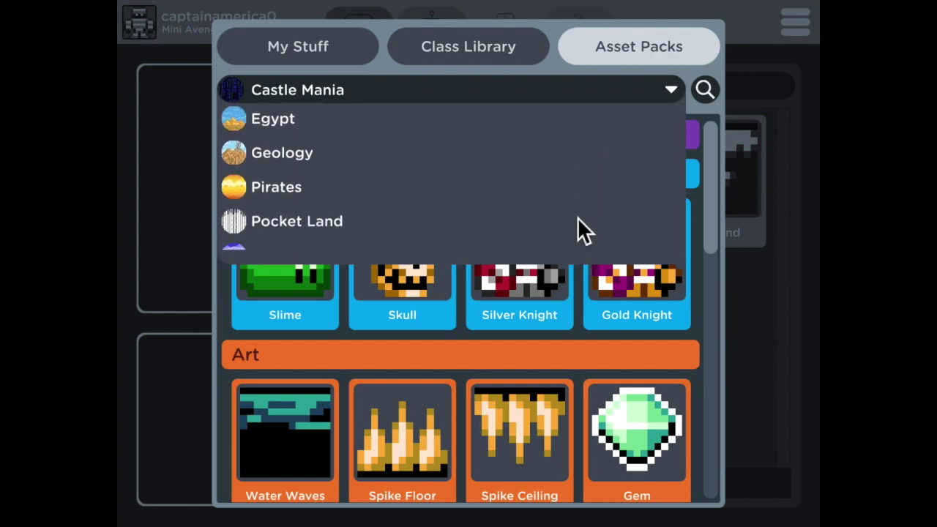
scroll(578, 218, "up", 5)
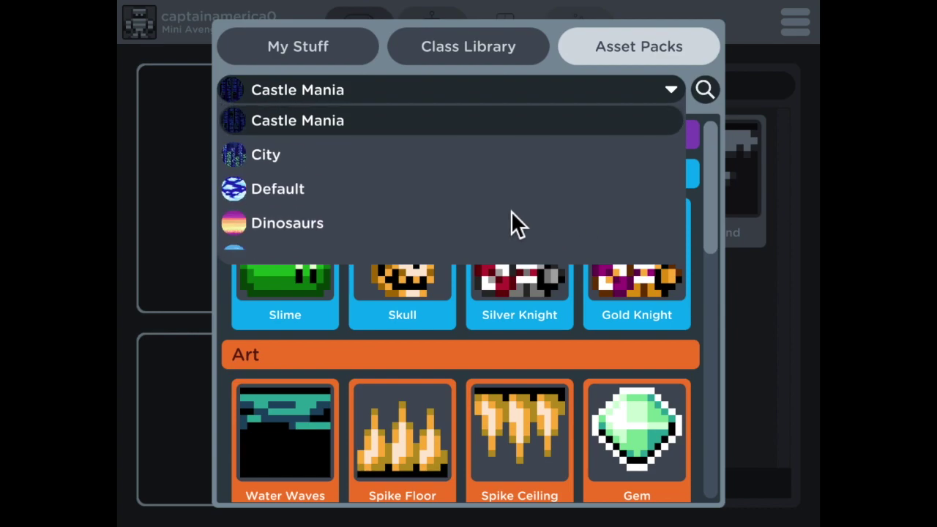
left_click(279, 189)
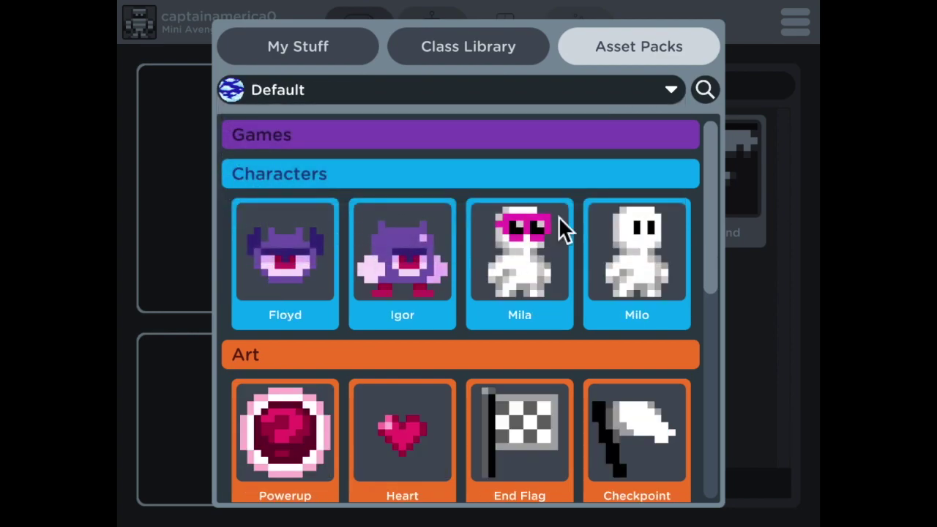
left_click_drag(711, 162, 710, 137)
View the Dinosaurs asset pack, then close the asset browser.
left_click(654, 97)
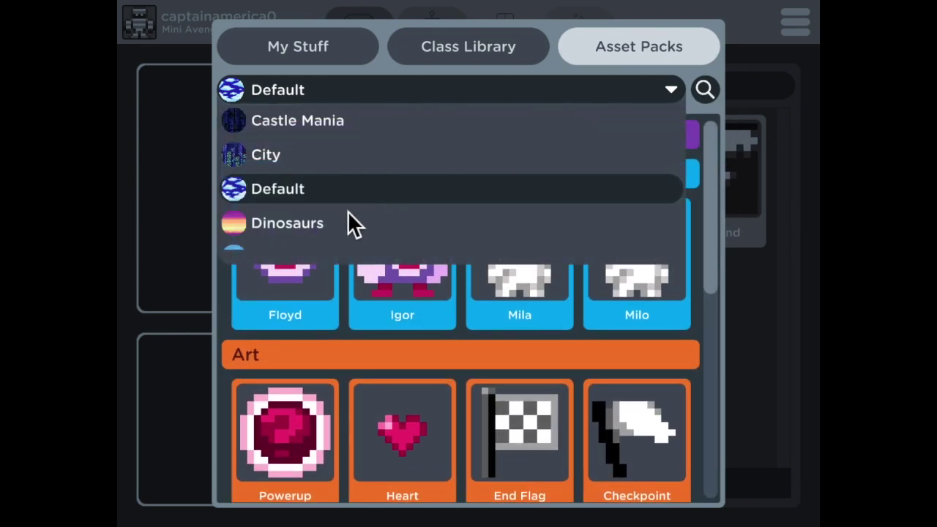
left_click(325, 226)
left_click_drag(716, 176, 701, 127)
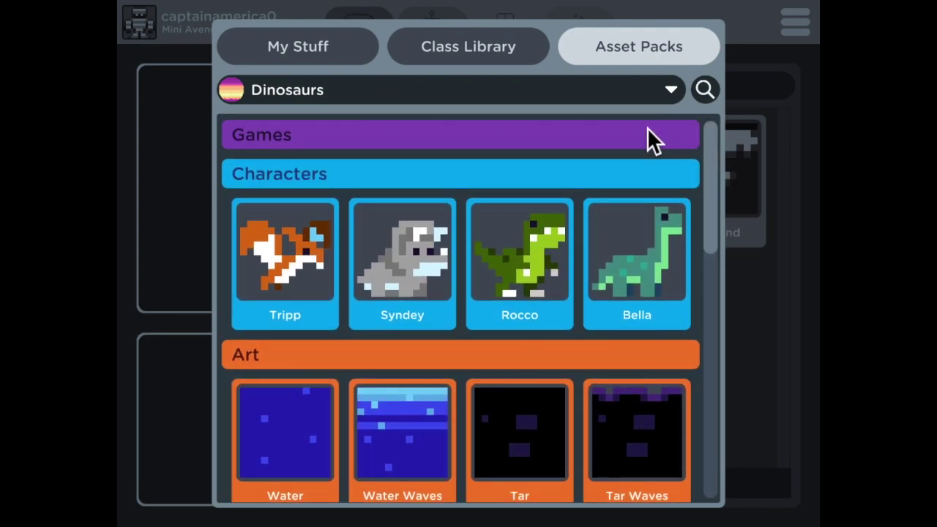
left_click(769, 139)
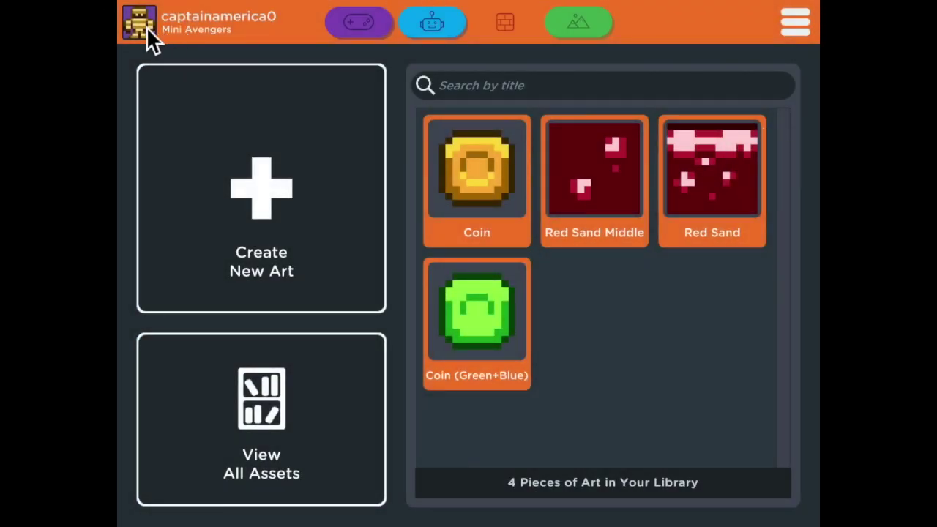
Open the profile panel, scroll its badge list, and bring up the messages.
left_click(147, 27)
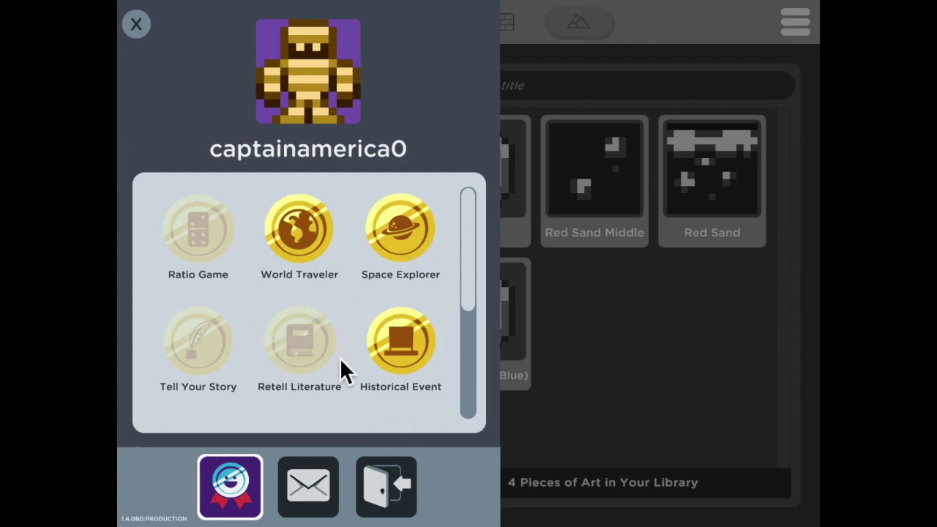
left_click_drag(473, 233, 454, 216)
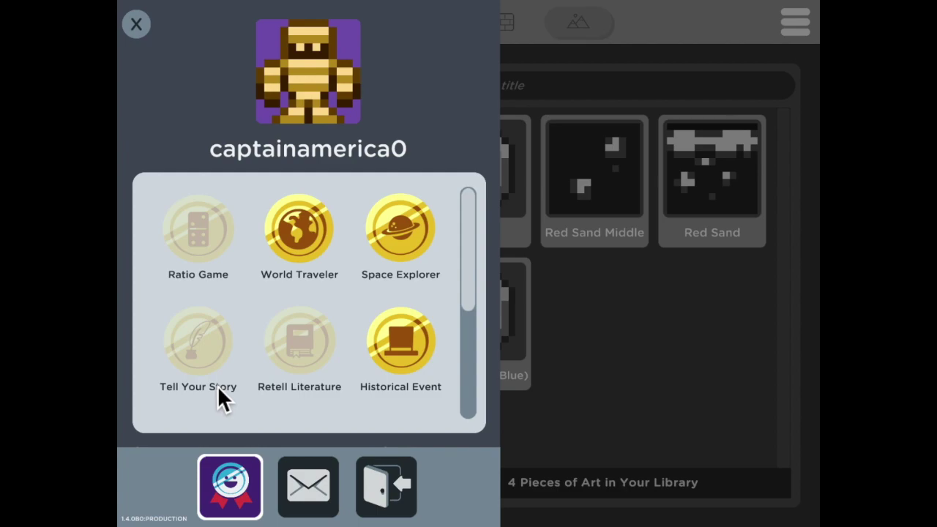
left_click(307, 487)
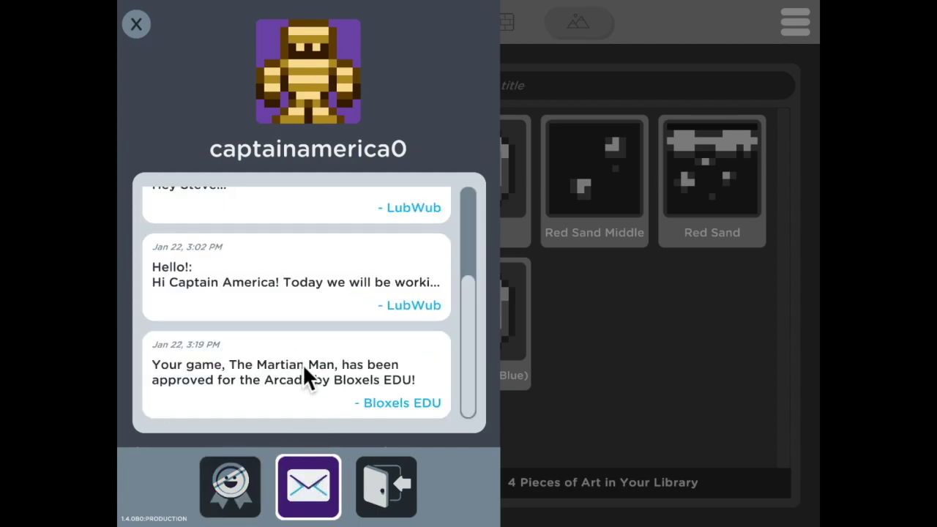
Scroll up through the inbox to the Sledding and Hello! teacher messages.
scroll(278, 325, "up", 2)
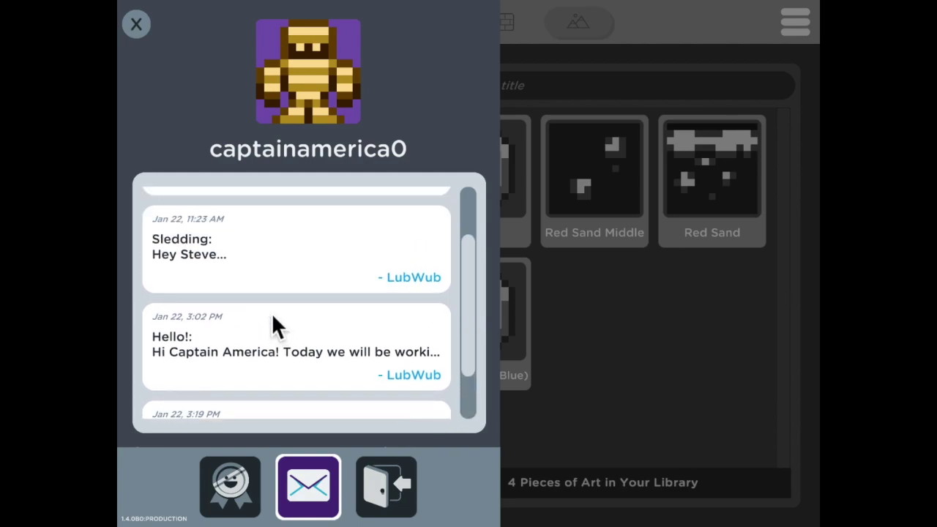
scroll(271, 322, "up", 2)
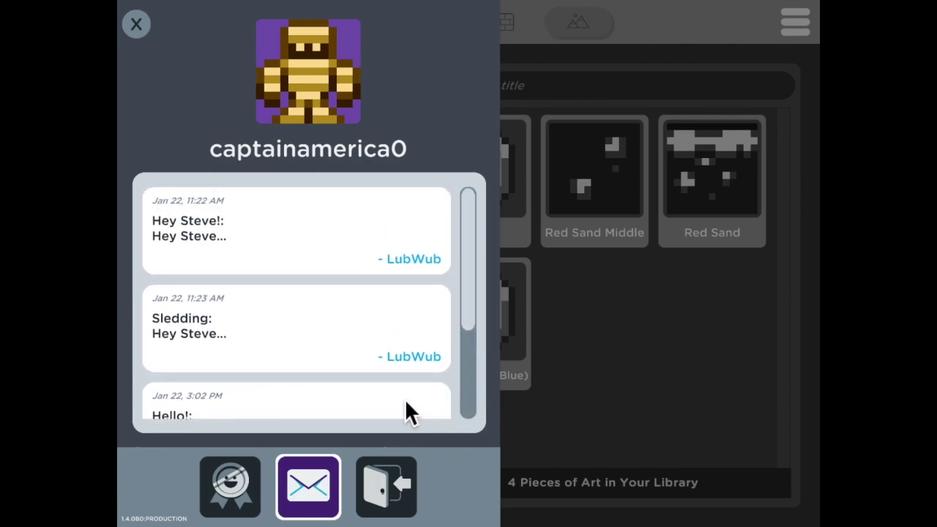
Log out of the student account with "Yes, Goodbye!" and select the Enter Class Code field.
left_click(395, 509)
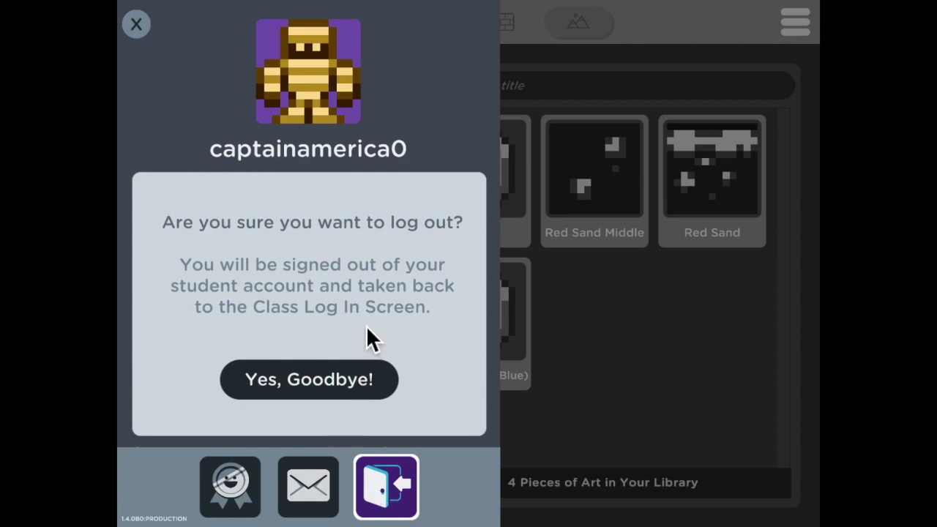
left_click(332, 387)
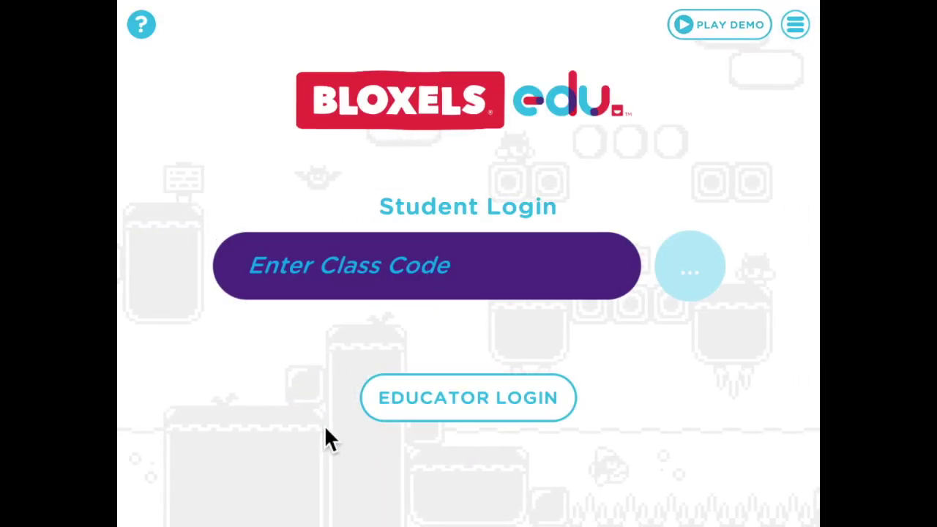
left_click(277, 284)
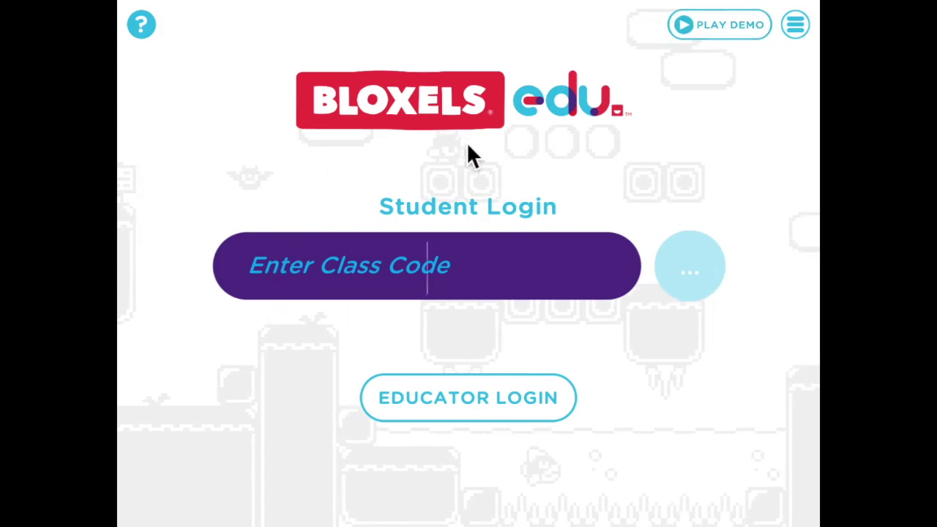